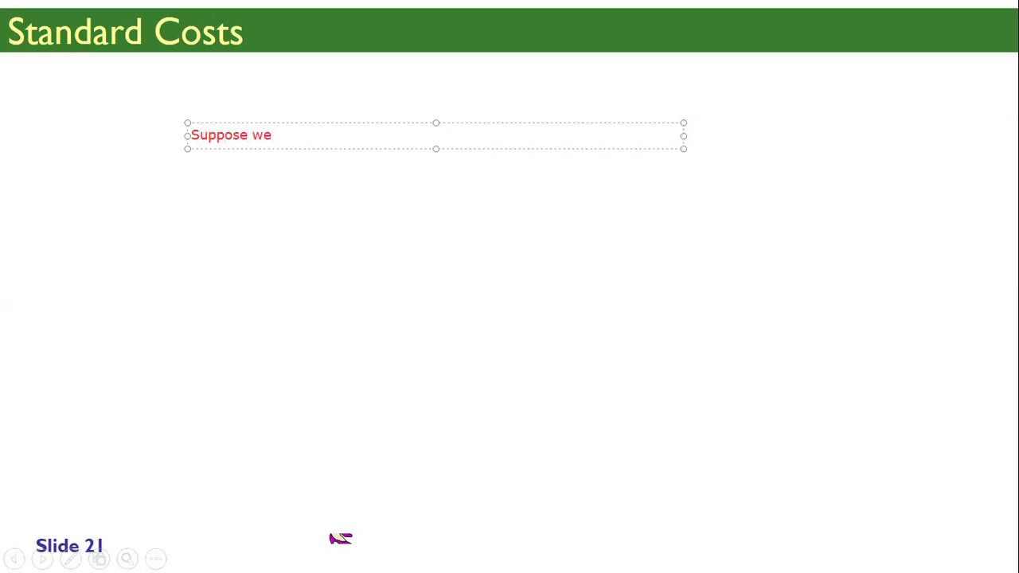
# Type the red sentence 'Suppose we have to paint a room.' near the top of slide 21
pyautogui.write('have to pa')
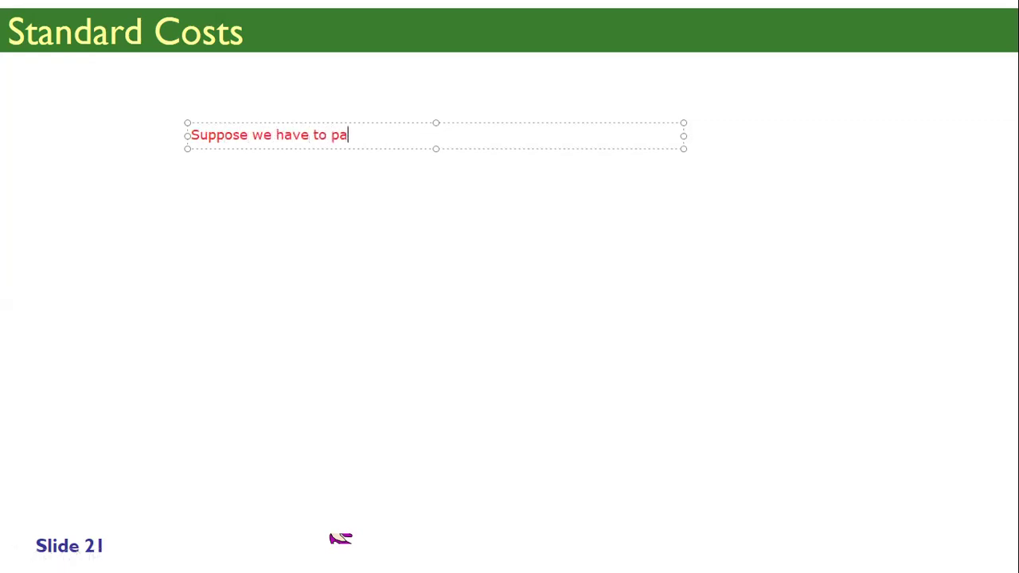
pyautogui.write('int a room.')
# Add a second text box reading 'We know that the room requires 5 litres of paint @ $10 / litre = Budget is $10'
pyautogui.click(812, 140)
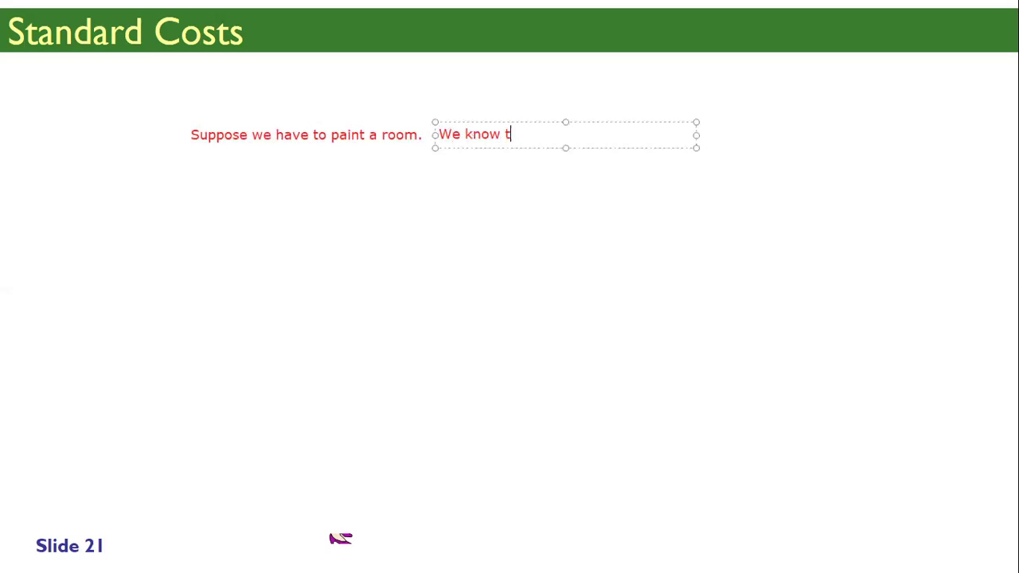
pyautogui.write('hat the')
pyautogui.press('BackSpace')
pyautogui.write('at the room e')
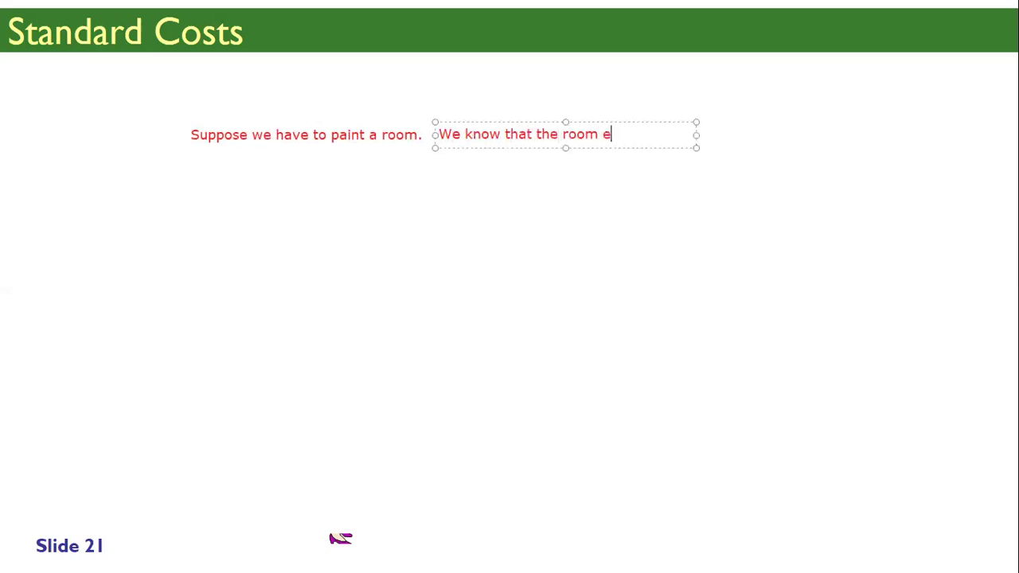
pyautogui.press('BackSpace')
pyautogui.write('requires 10 ')
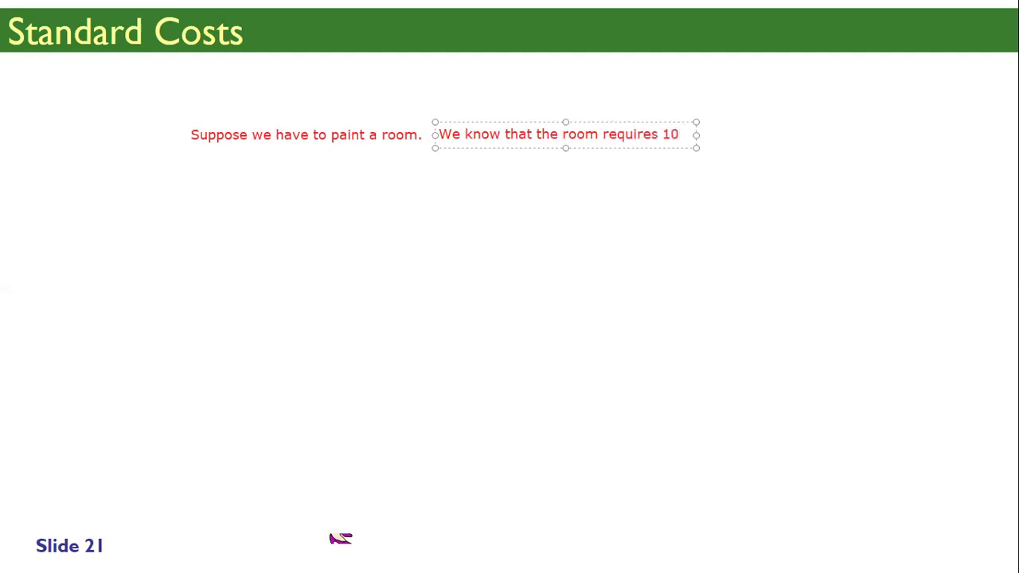
pyautogui.write('li')
pyautogui.press('BackSpace')
pyautogui.press('BackSpace')
pyautogui.press('BackSpace')
pyautogui.press('BackSpace')
pyautogui.press('BackSpace')
pyautogui.write('5 l')
pyautogui.write('it')
pyautogui.write('res of ')
pyautogui.write('paint ')
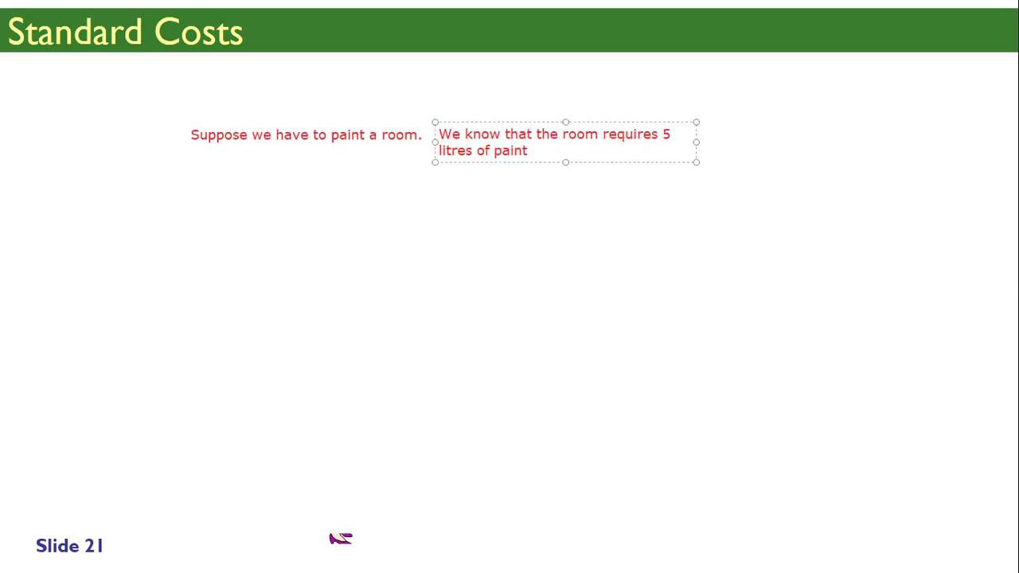
pyautogui.write('@ $10 / litre = ')
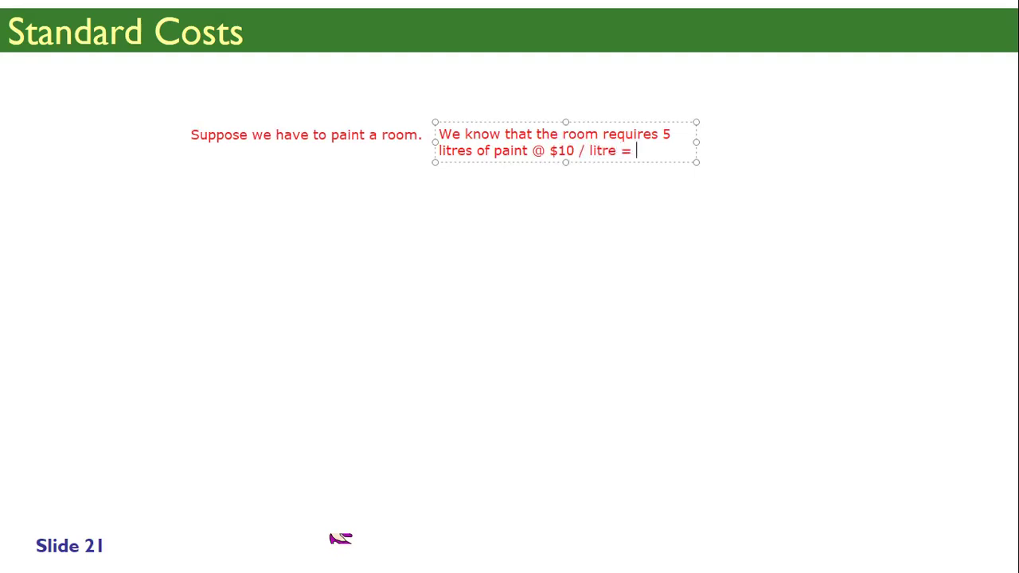
pyautogui.write('Budget is ')
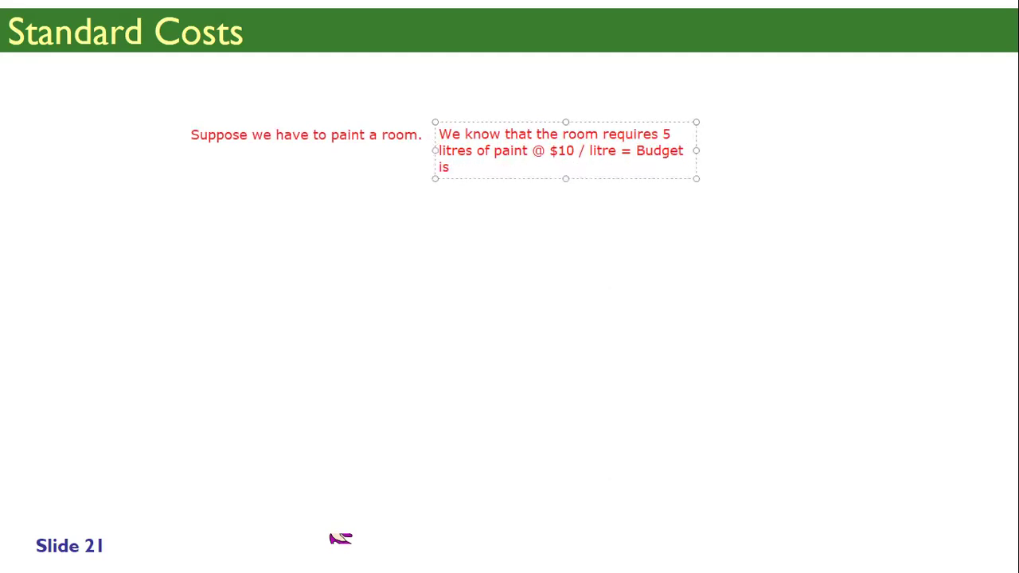
pyautogui.write('$10')
# Move the budget sentence below the first sentence and place an empty text box beneath it
pyautogui.moveTo(540, 181); pyautogui.dragTo(293, 214)
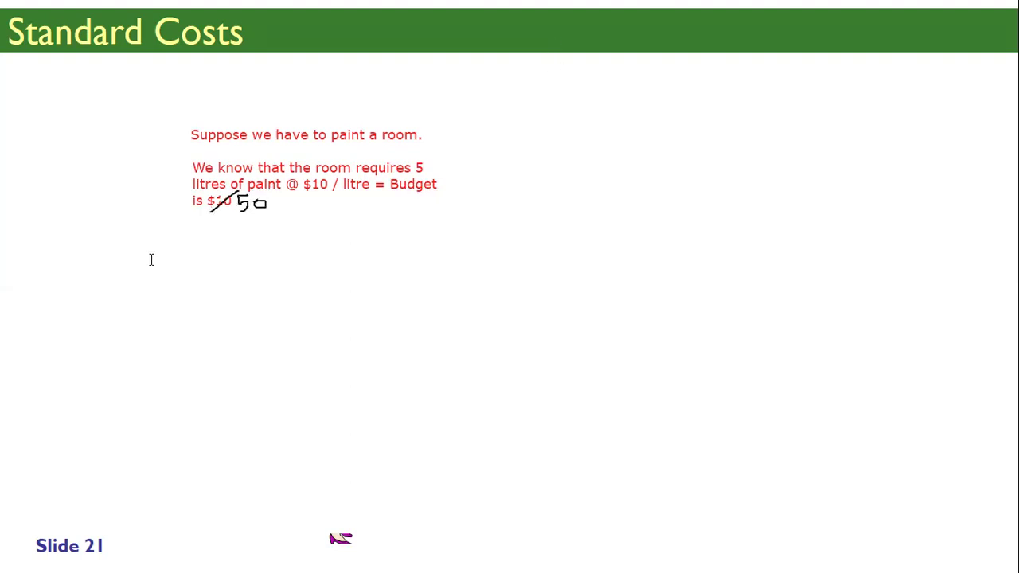
pyautogui.moveTo(115, 256); pyautogui.dragTo(380, 258)
pyautogui.moveTo(184, 245); pyautogui.dragTo(250, 247)
# Type 'We purchased 5 litres @ $9 = $ 45' in the new box and start a new line
pyautogui.write('We p')
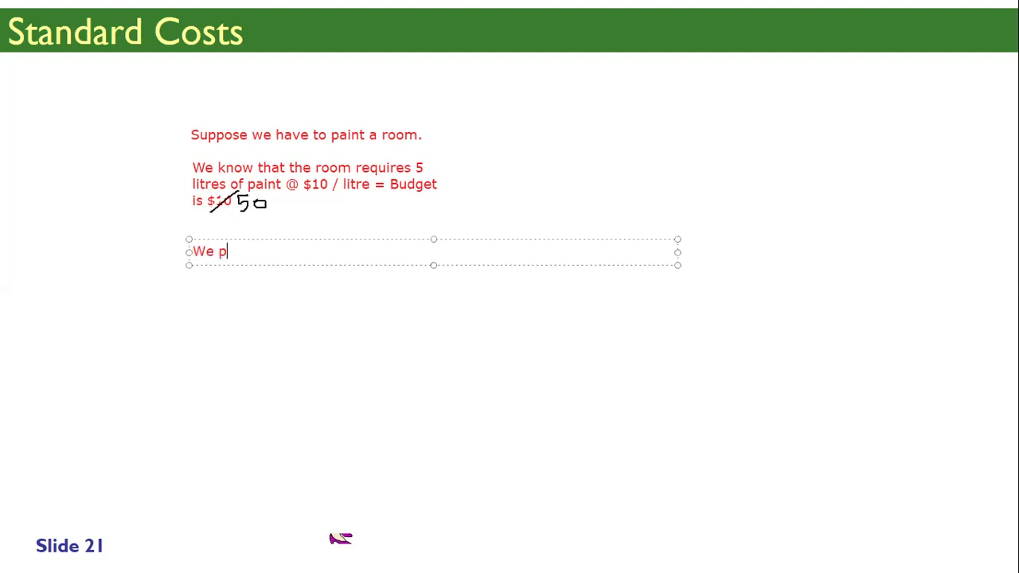
pyautogui.write('urchased 5litr')
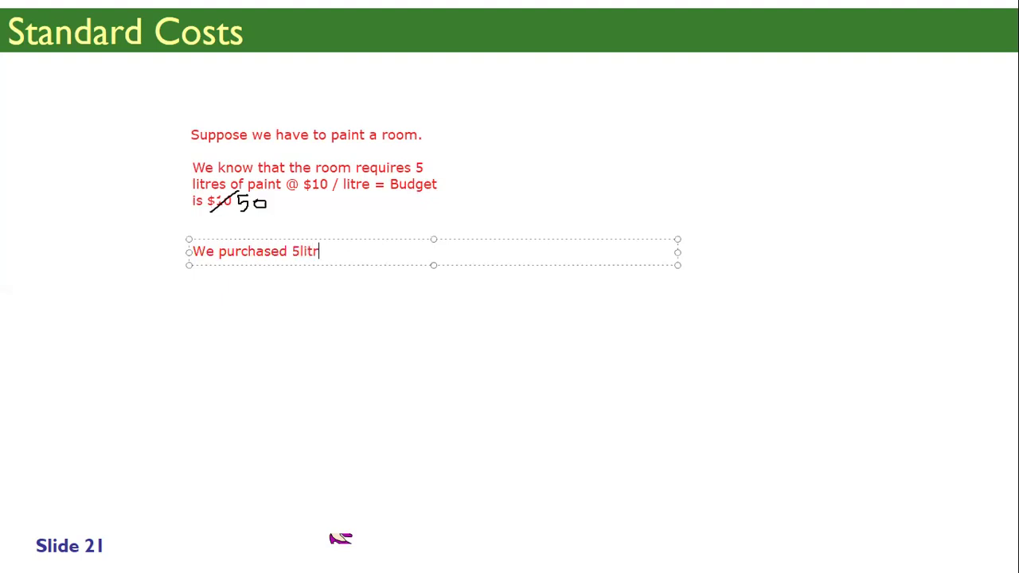
pyautogui.write('es @')
pyautogui.click(300, 249)
pyautogui.click(374, 252)
pyautogui.write('$9 = ')
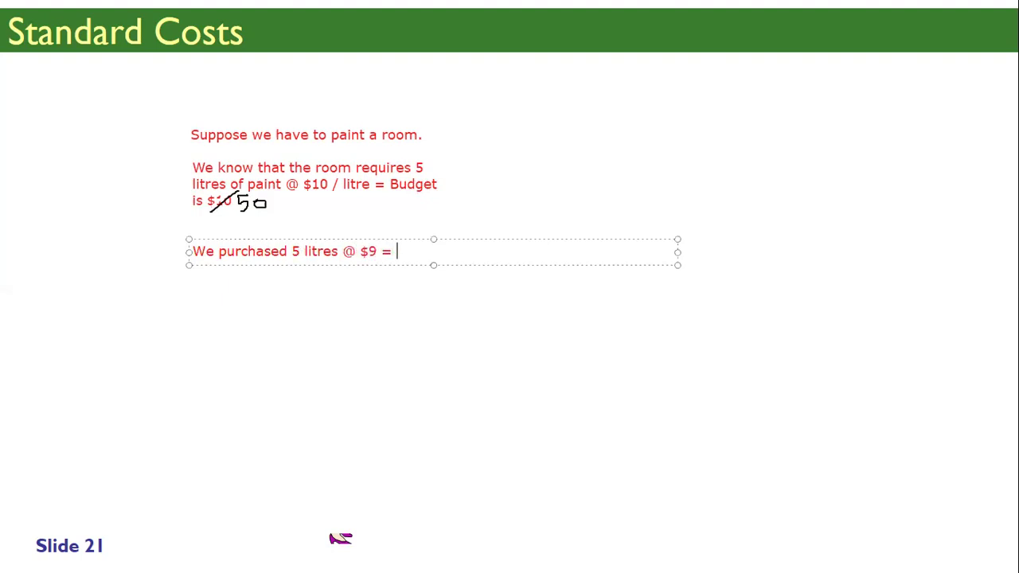
pyautogui.write('$ 45')
pyautogui.press('Return')
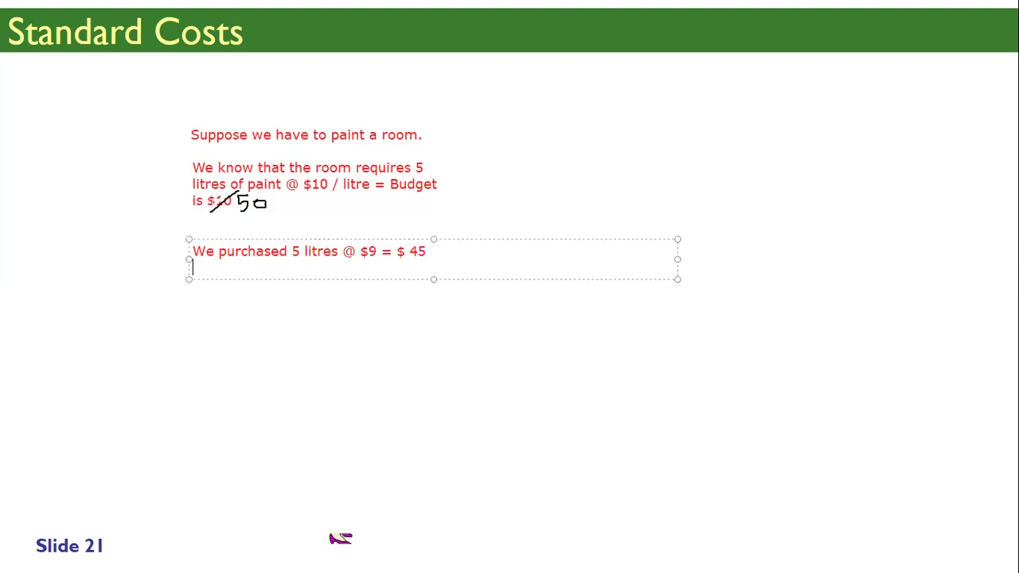
# Add the line 'We purchased 1litre @ $9 = $ 9' under the first purchase
pyautogui.write('We purchased')
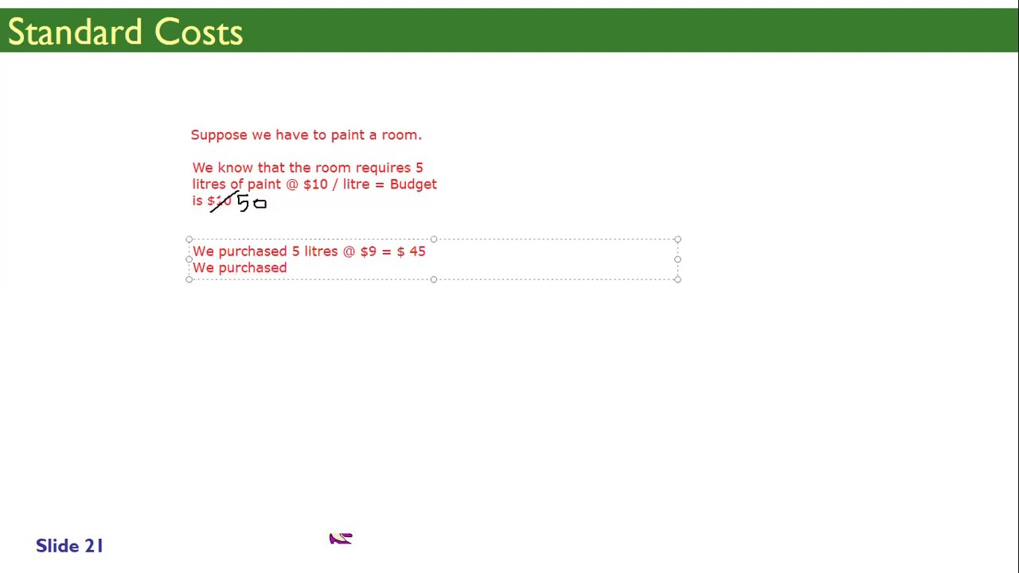
pyautogui.write(' 1lit')
pyautogui.write('es')
pyautogui.press('BackSpace')
pyautogui.press('BackSpace')
pyautogui.write('re@')
pyautogui.write('9')
pyautogui.click(331, 268)
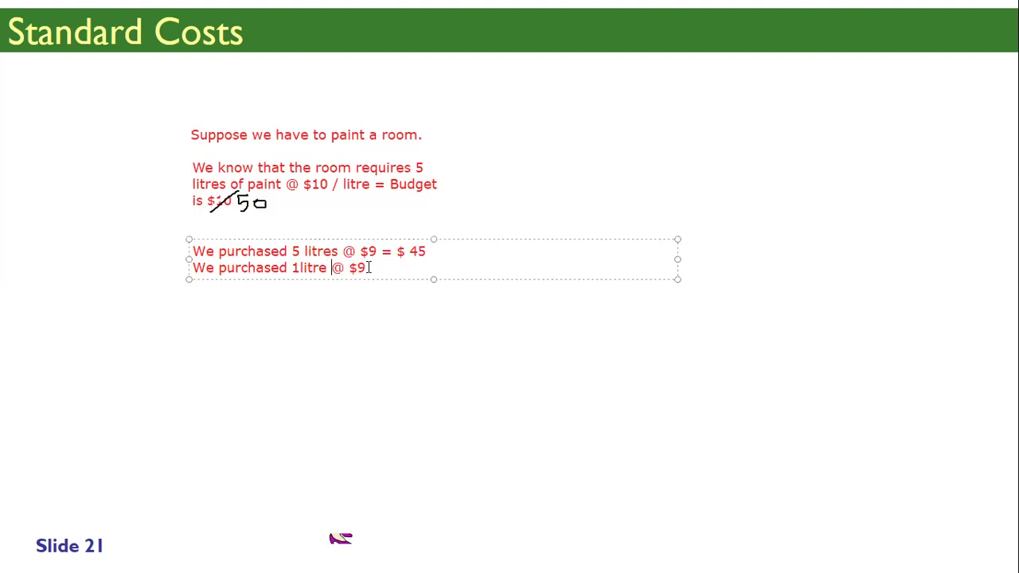
pyautogui.click(387, 268)
pyautogui.write('=')
pyautogui.press('BackSpace')
pyautogui.press('BackSpace')
pyautogui.write('= $ 9')
# Add a dashed total line ending '= $ 54'
pyautogui.press('Return')
pyautogui.write('----------')
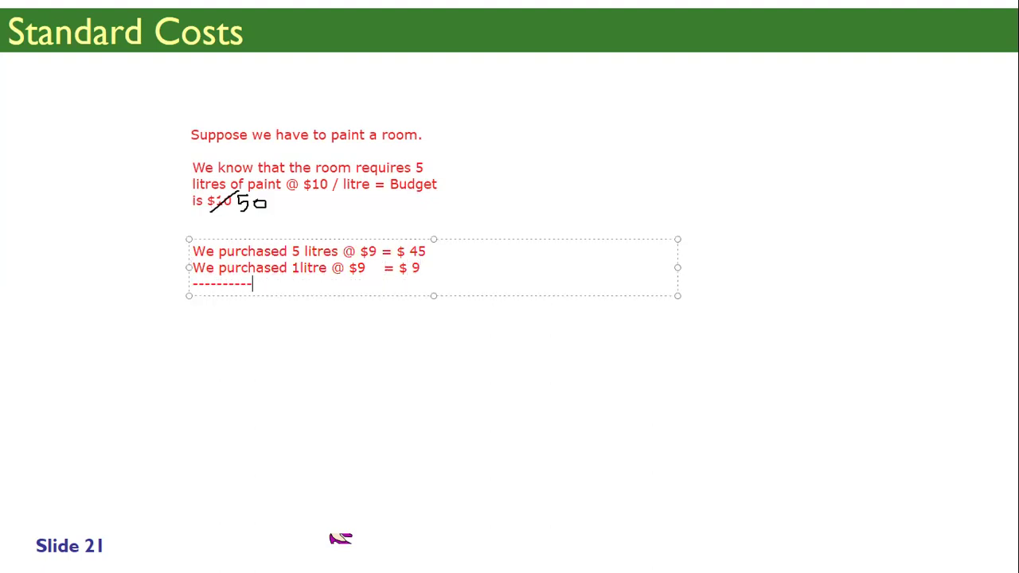
pyautogui.write('----------------------- = ')
pyautogui.write('$')
pyautogui.press('BackSpace')
pyautogui.write('$ 54')
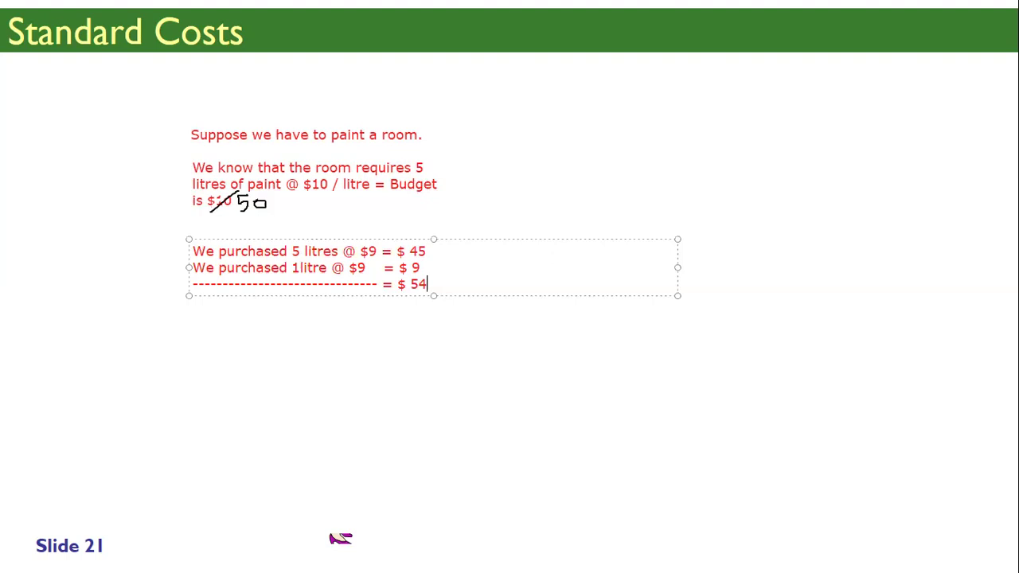
# Under Material Price Var, add the standard cost line '6 litres should cost @ $ 10 =60'
pyautogui.click(303, 268)
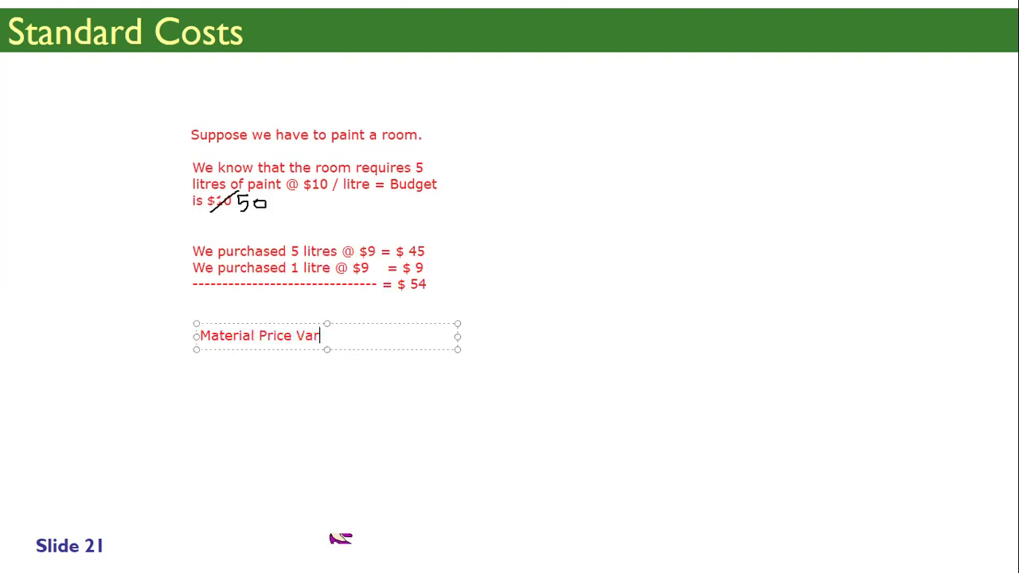
pyautogui.press('Return')
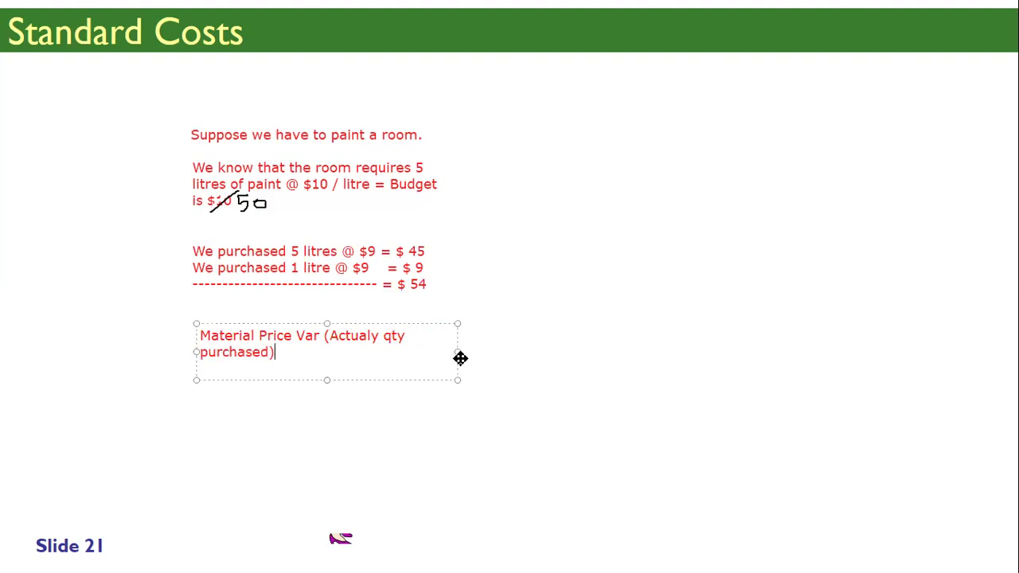
pyautogui.moveTo(459, 352); pyautogui.dragTo(573, 352)
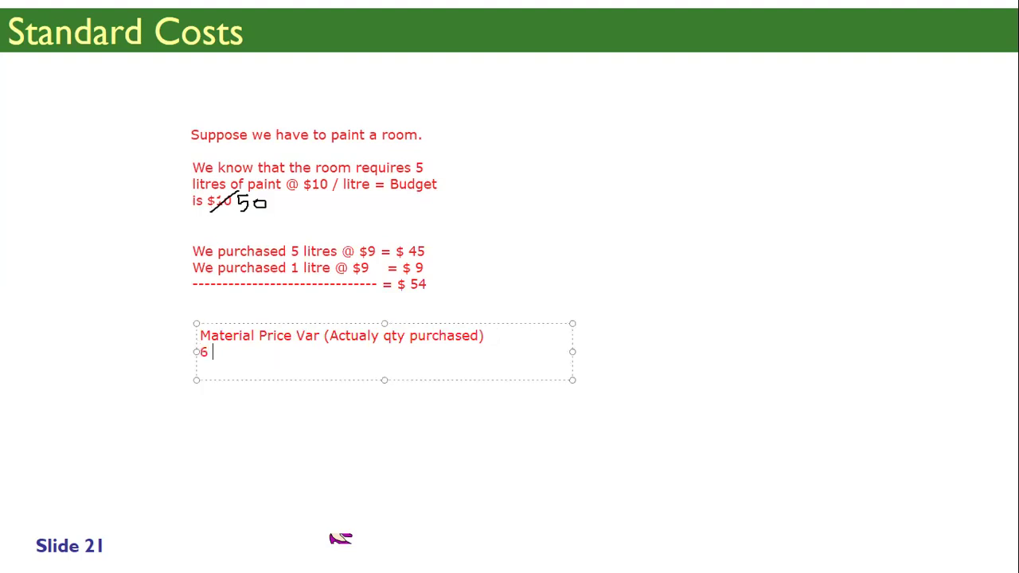
pyautogui.write('litres should cost @')
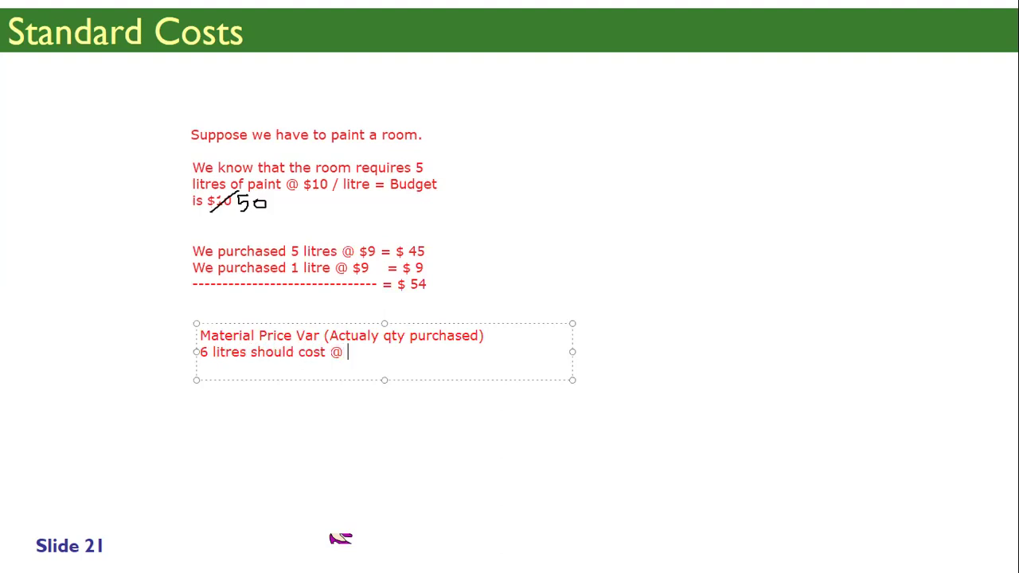
pyautogui.write('$ 10 =60')
# Add the actual cost line '6 litres actually did cost (6*9) = 54'
pyautogui.press('Return')
pyautogui.write('6 litres')
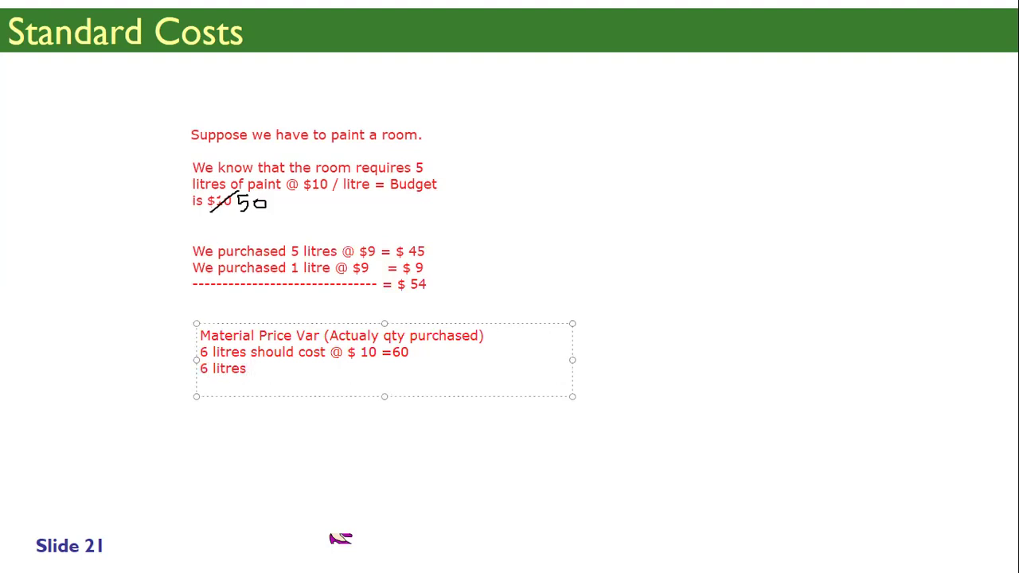
pyautogui.write(' did')
pyautogui.press('BackSpace')
pyautogui.press('BackSpace')
pyautogui.press('BackSpace')
pyautogui.write('actually did cost ==')
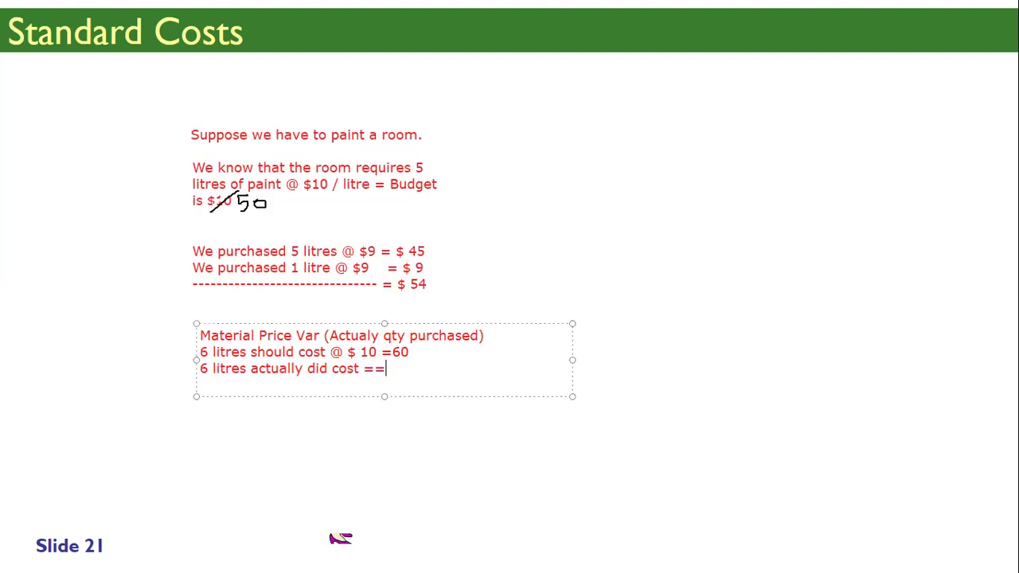
pyautogui.write('(6*9')
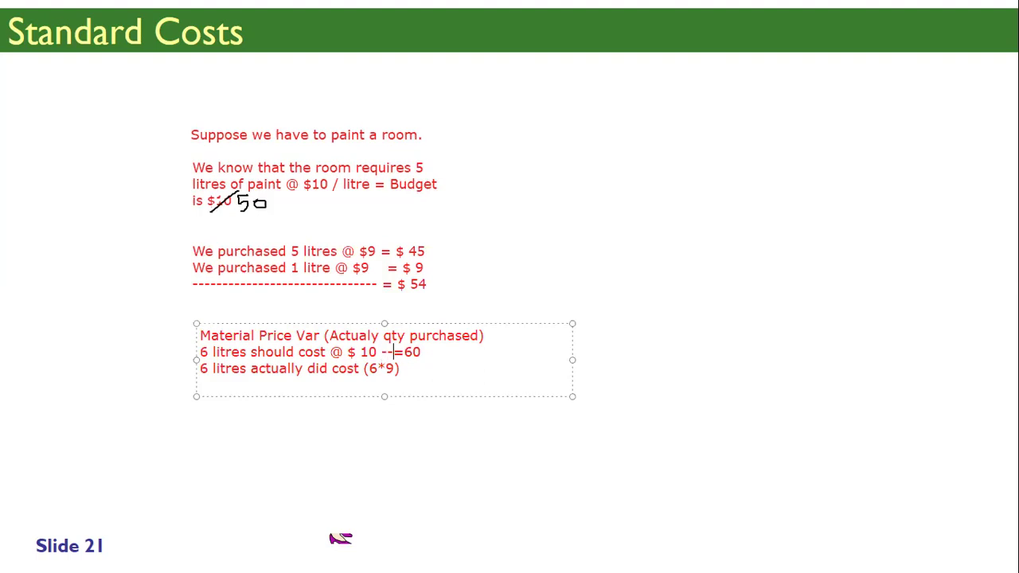
pyautogui.click(406, 369)
pyautogui.write('---= 54')
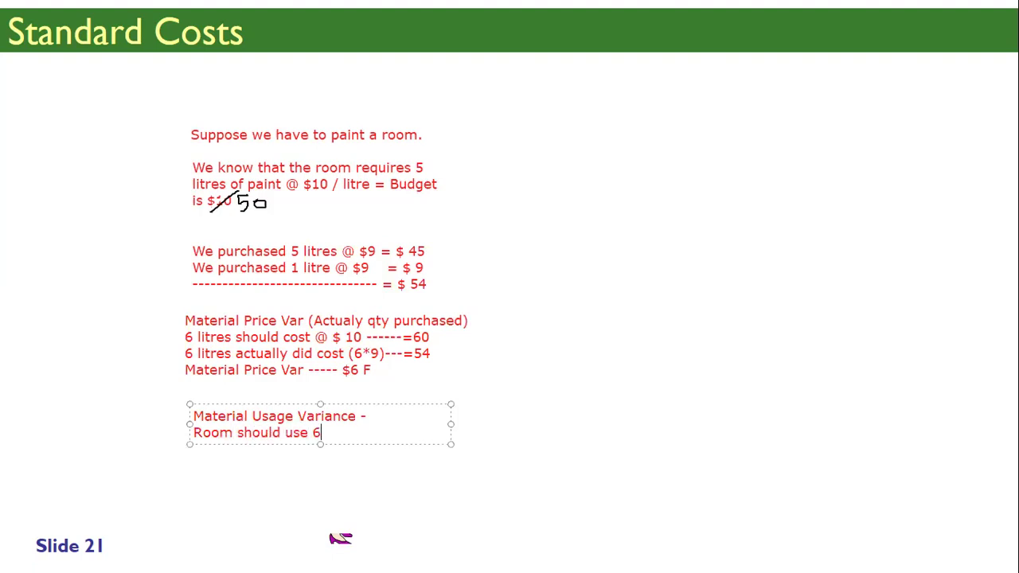
# Type 'Room should use 6 li' as the next line of the Material Usage Variance box
pyautogui.write(' litre')
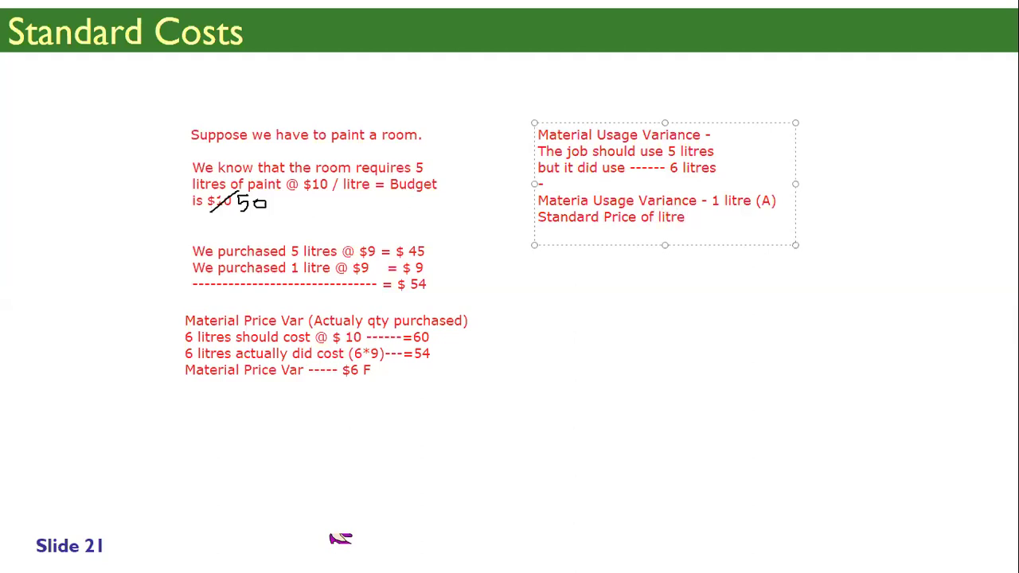
# Add 'Standard Price of litre $ 10' and '1 litre * $ 10 = $ 10 (A) Mat Usage Var', widening the box
pyautogui.write('$ 10=')
pyautogui.press('Return')
pyautogui.write('1 li')
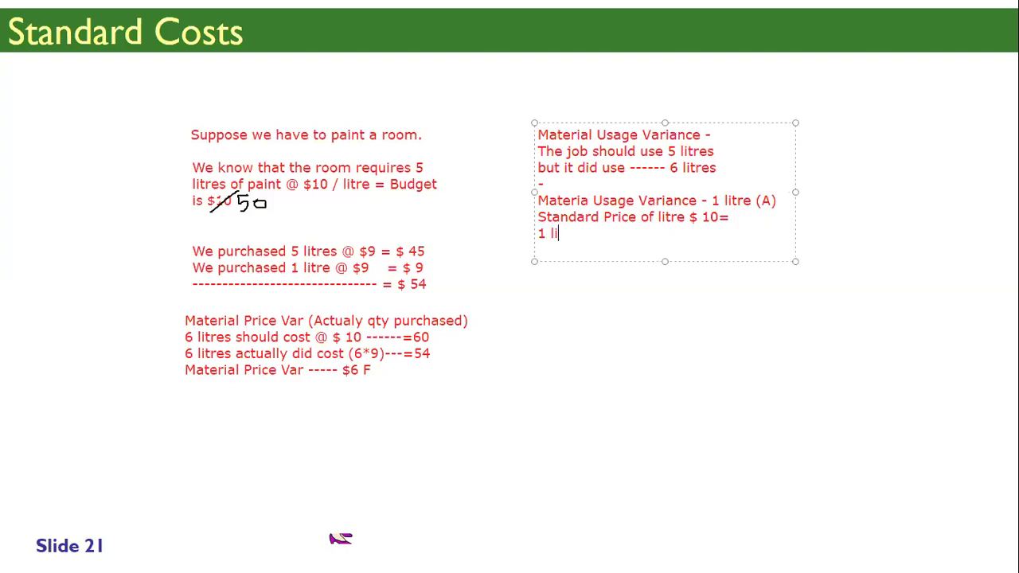
pyautogui.write('tre * $ 10 = $ 10 ')
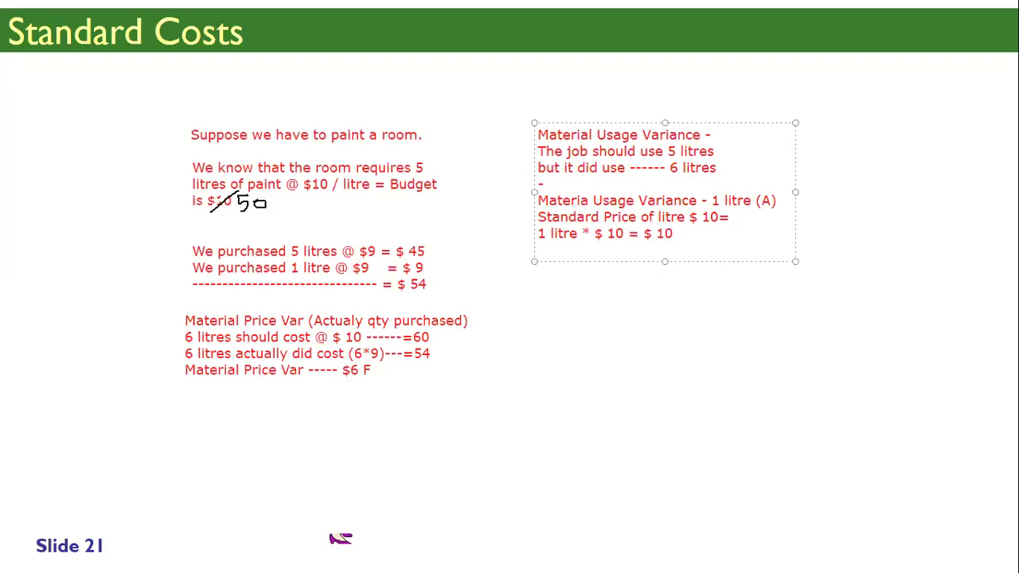
pyautogui.write('- Mat Usage Var')
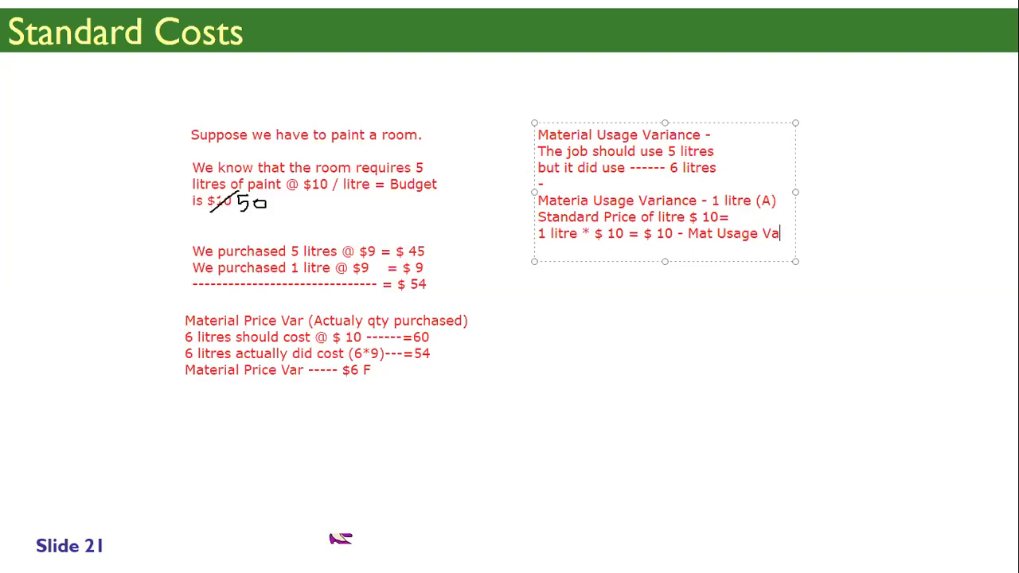
pyautogui.click(688, 233)
pyautogui.write('(A)')
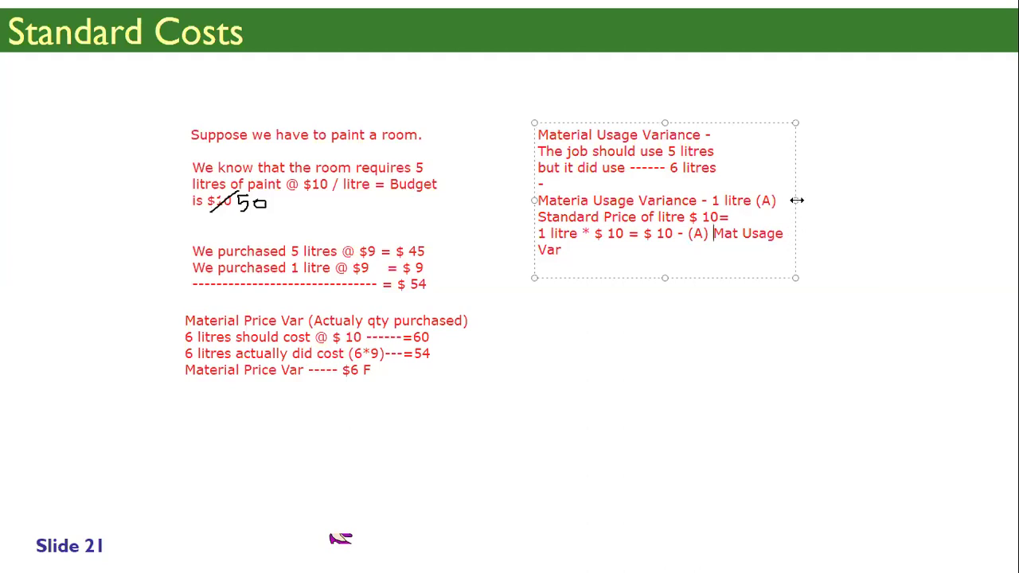
pyautogui.moveTo(797, 201); pyautogui.dragTo(944, 199)
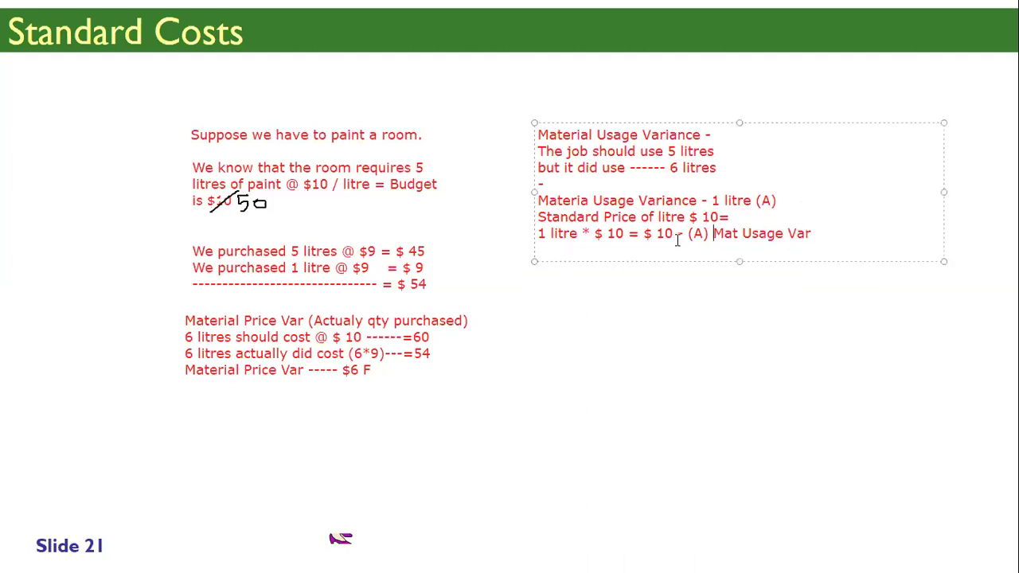
pyautogui.click(690, 233)
pyautogui.press('BackSpace')
pyautogui.press('BackSpace')
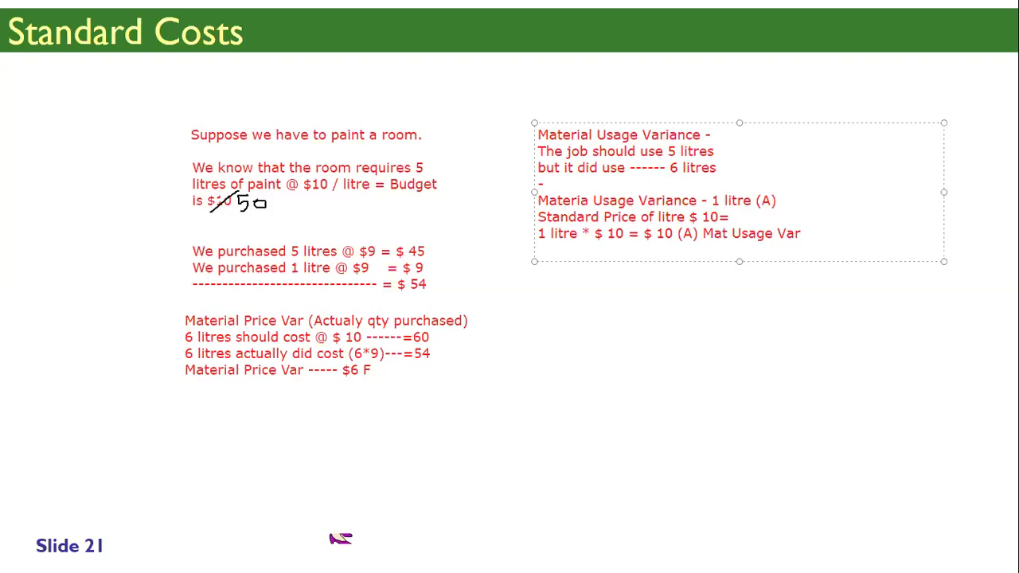
pyautogui.click(667, 299)
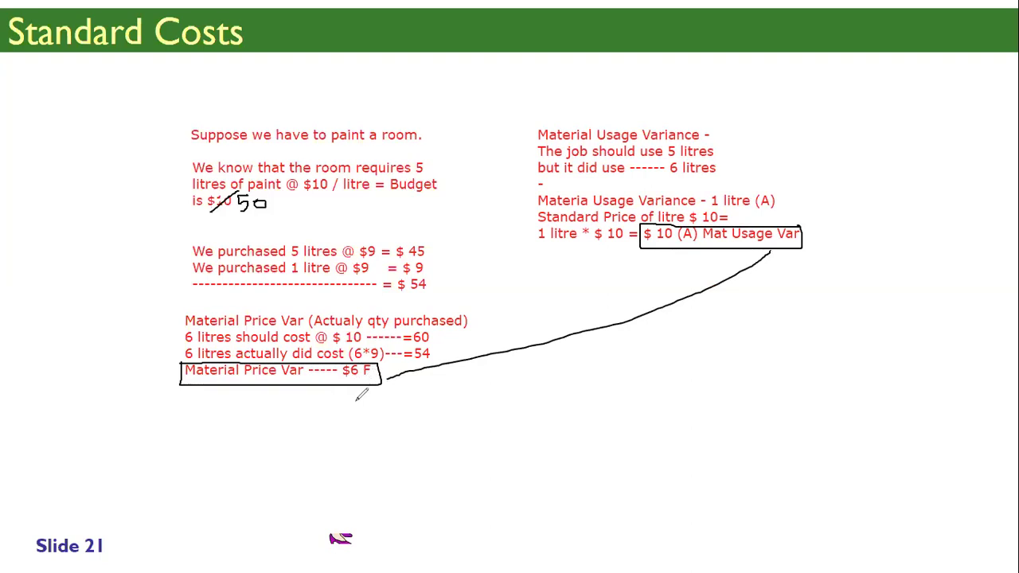
# Ink a plus sign under the price variance and create a new text box below the curve
pyautogui.moveTo(355, 400)
pyautogui.mouseDown()
pyautogui.moveTo(382, 397)
pyautogui.moveTo(366, 420)
pyautogui.mouseUp()
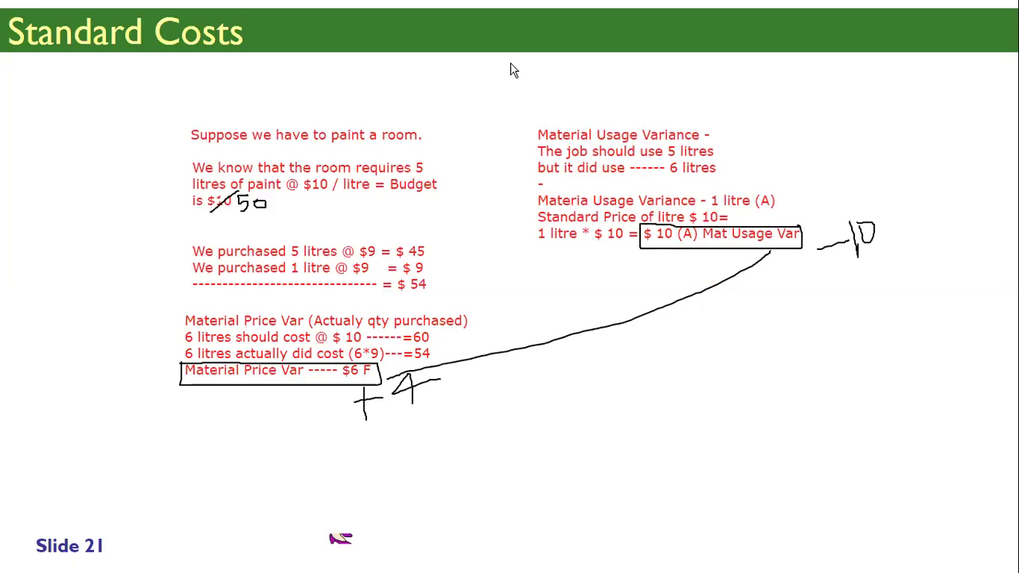
pyautogui.moveTo(555, 354); pyautogui.dragTo(818, 379)
# Type the heading 'Material Total Variance' in the new text box
pyautogui.write('Mater')
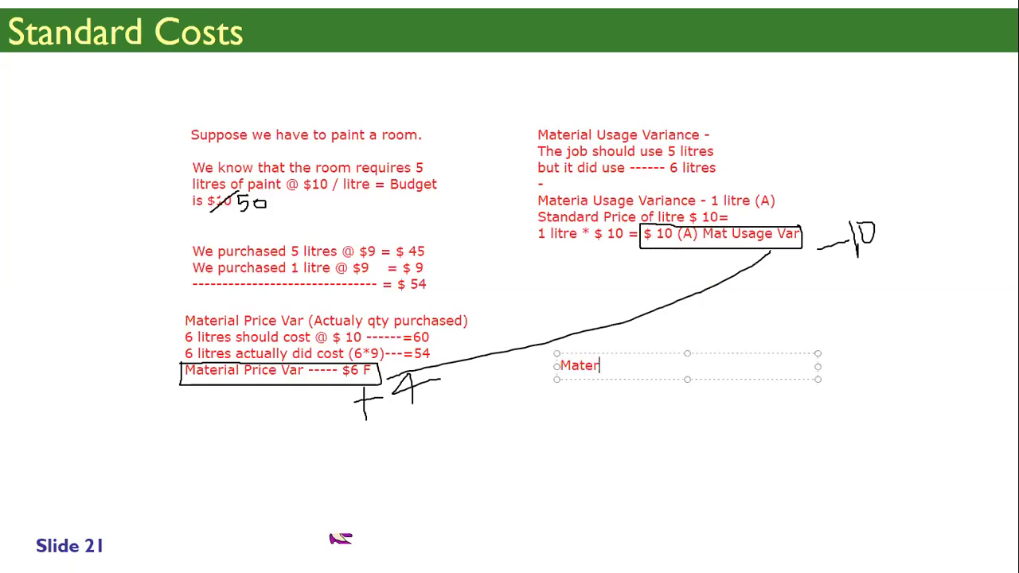
pyautogui.write('ial Total Variance')
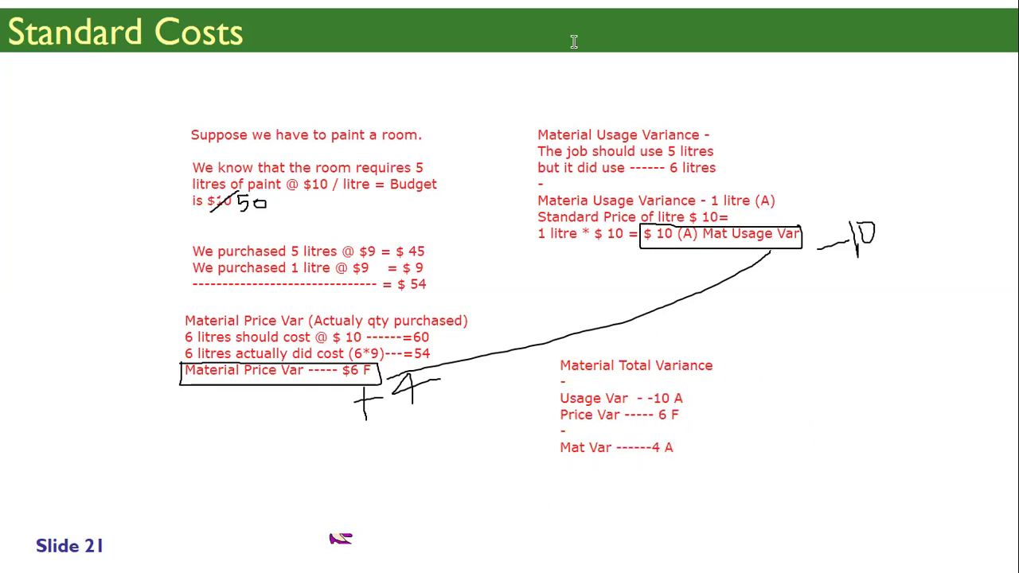
# Ink-circle the -4 A material total variance on the slide
pyautogui.moveTo(676, 428)
pyautogui.mouseDown()
pyautogui.moveTo(646, 438)
pyautogui.moveTo(681, 459)
pyautogui.moveTo(653, 416)
pyautogui.mouseUp()
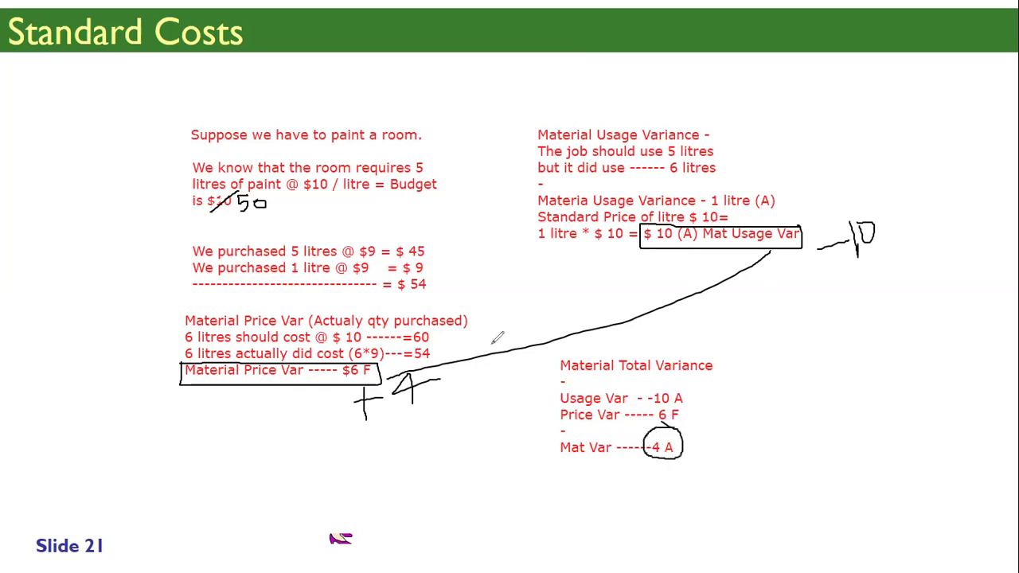